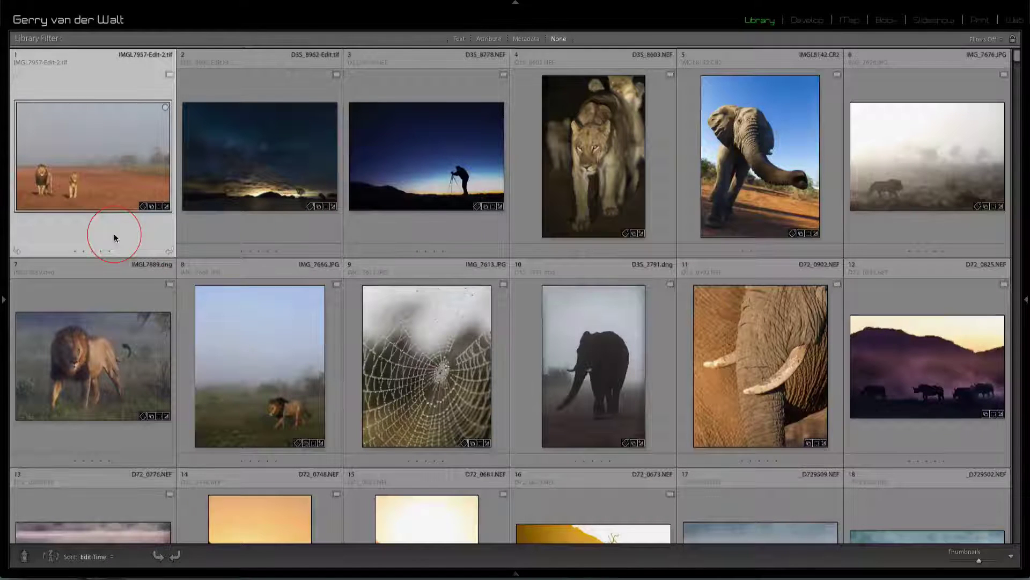
Step: Bring up Crop & Straighten on the lion photo, keeping the crop full-frame at Original aspect, 0.00 angle
key(r)
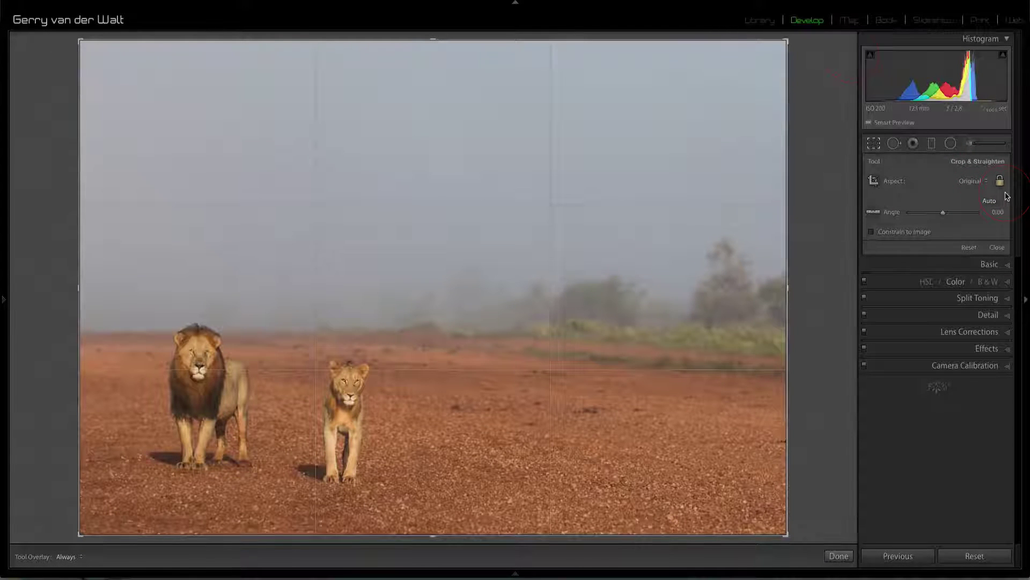
drag(787, 41, 731, 86)
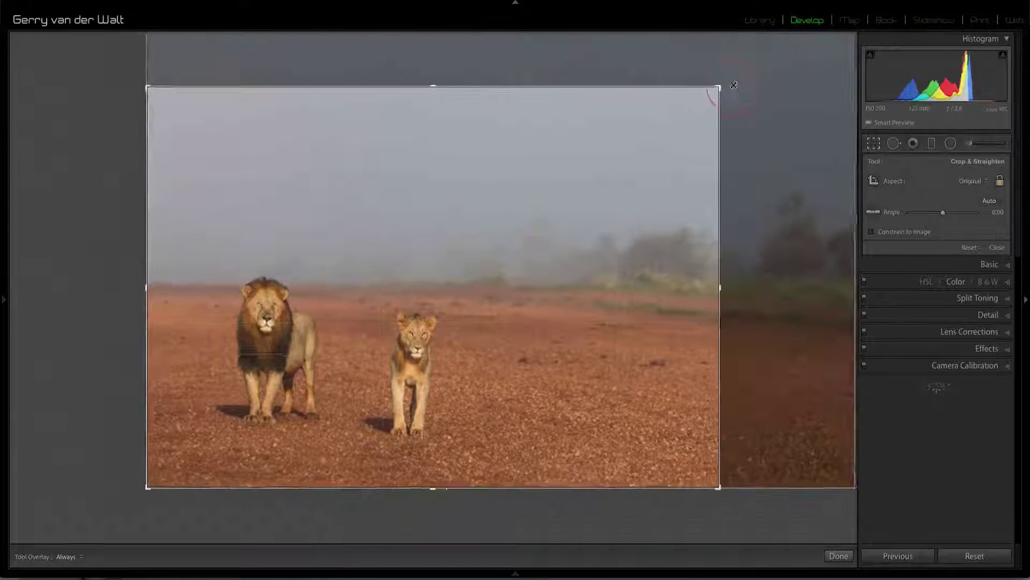
drag(637, 69, 739, 76)
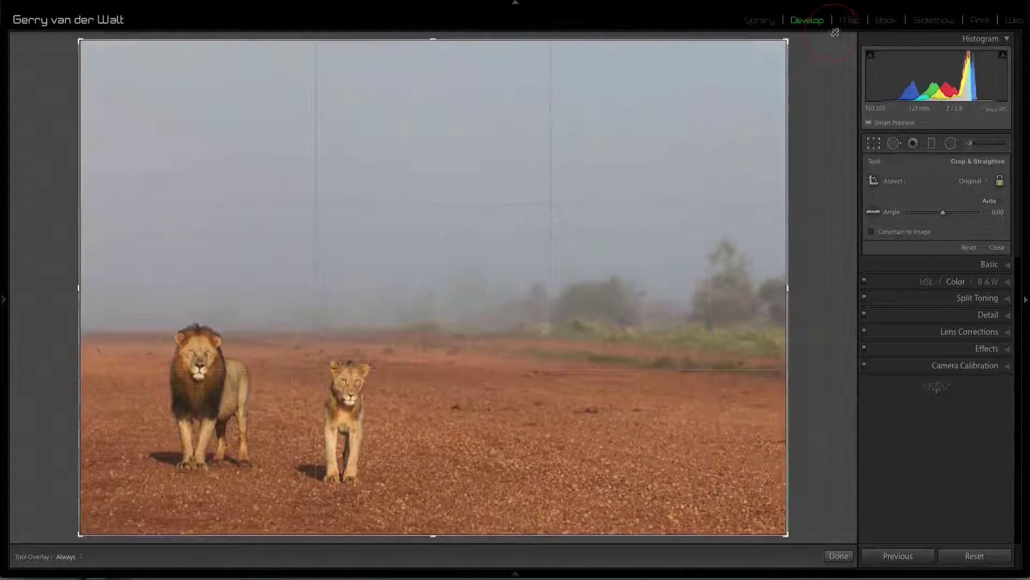
click(722, 200)
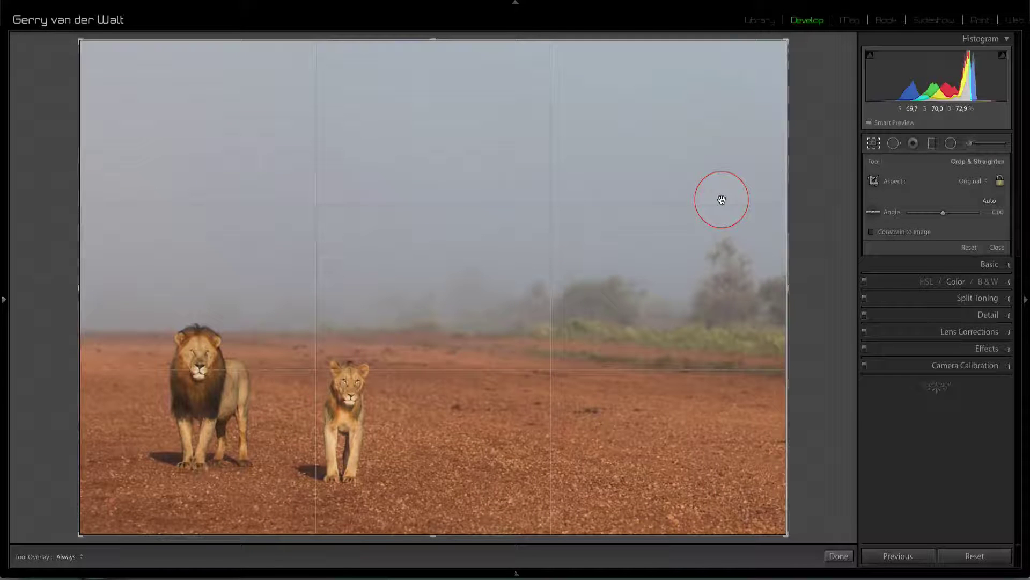
click(1006, 192)
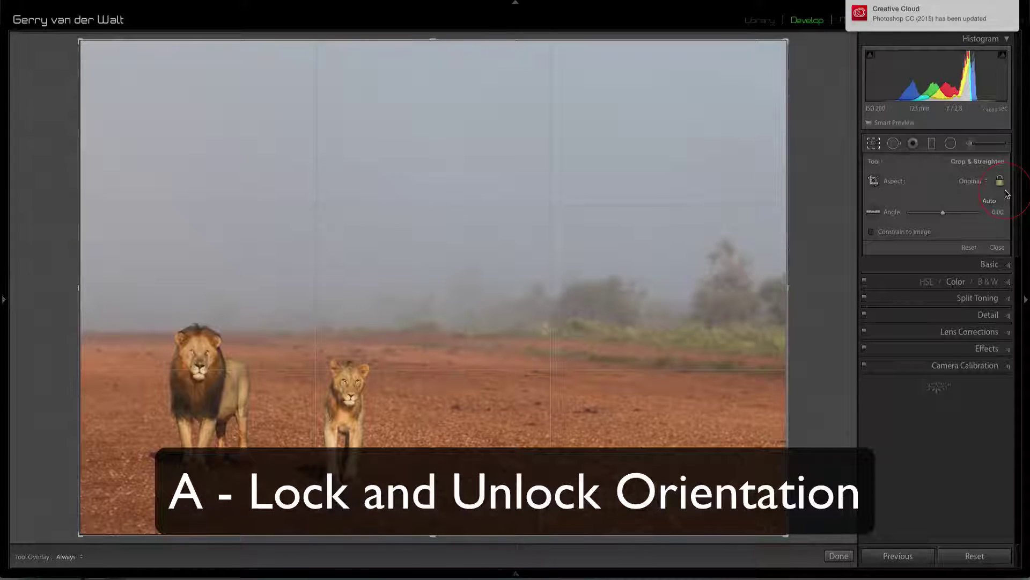
mouse_move(620, 42)
mouse_down()
mouse_move(614, 176)
mouse_move(615, 39)
mouse_up()
drag(777, 208, 835, 200)
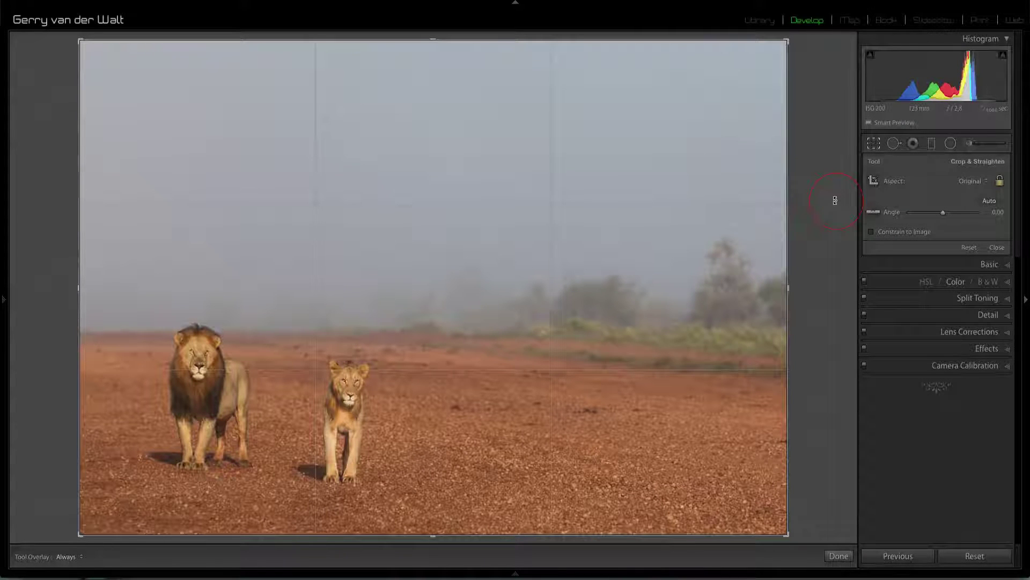
key(x)
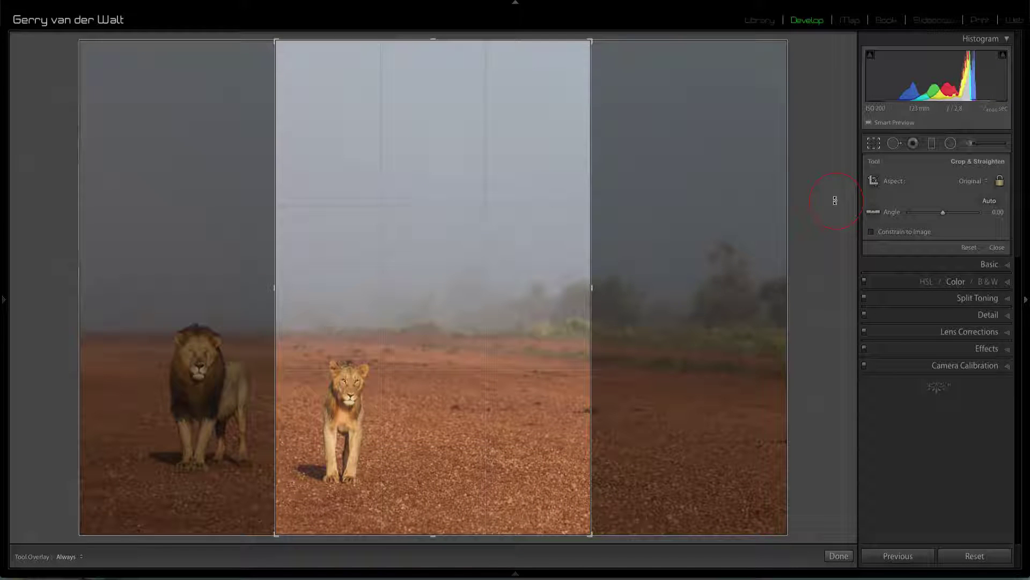
key(x)
key(x)
key(x)
key(x)
key(x)
key(x)
key(x)
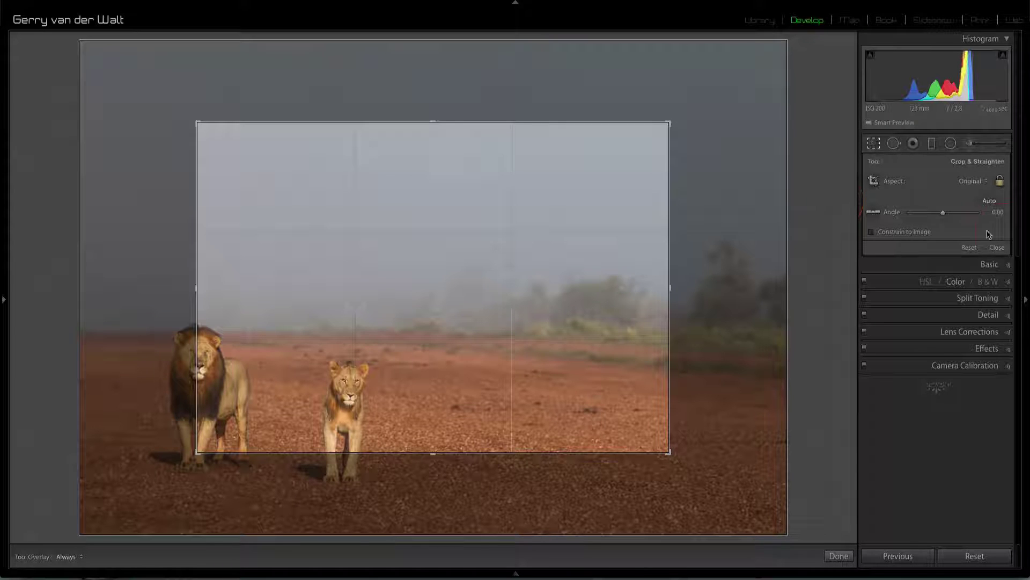
click(969, 248)
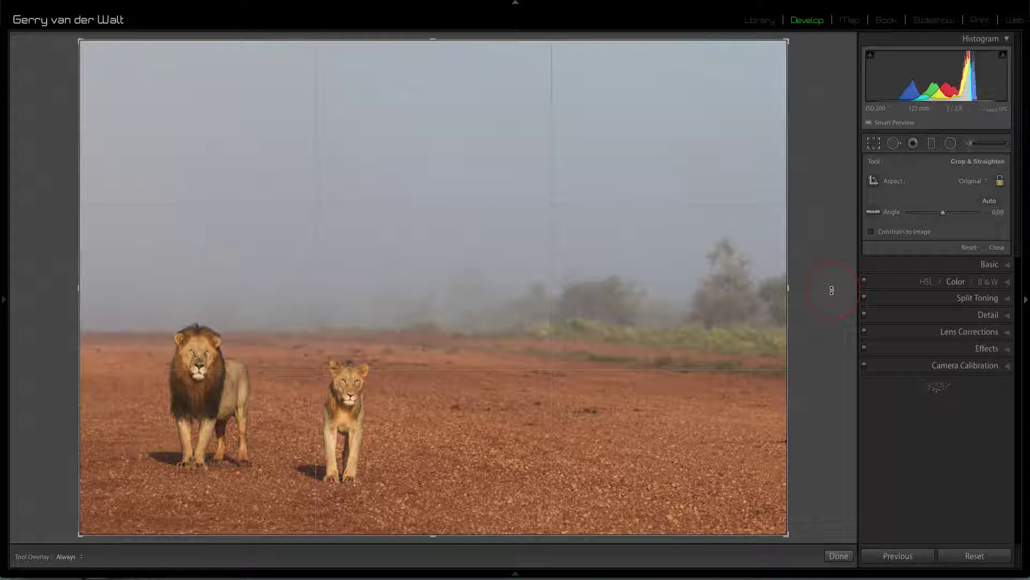
key(o)
key(o)
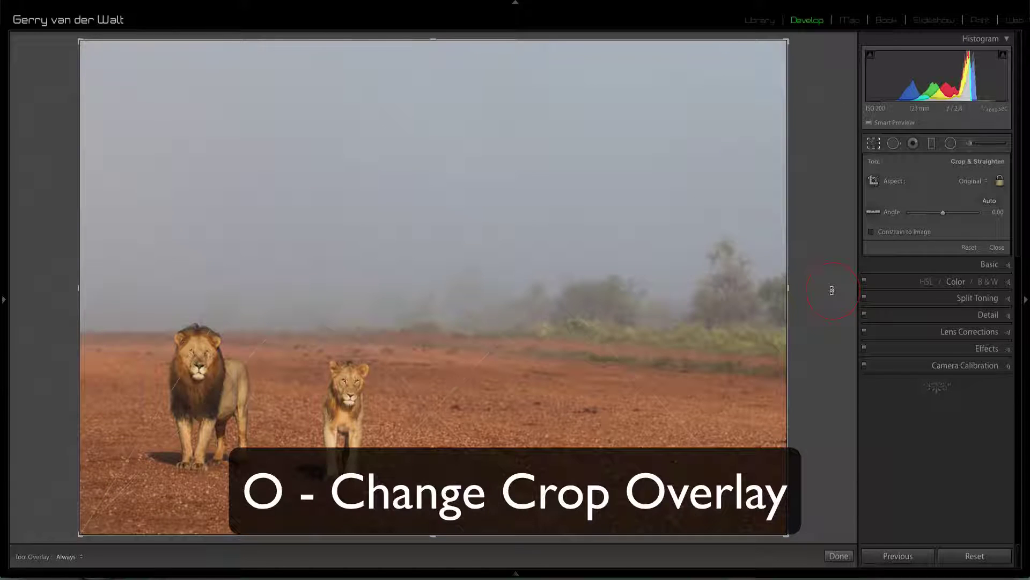
key(o)
key(o)
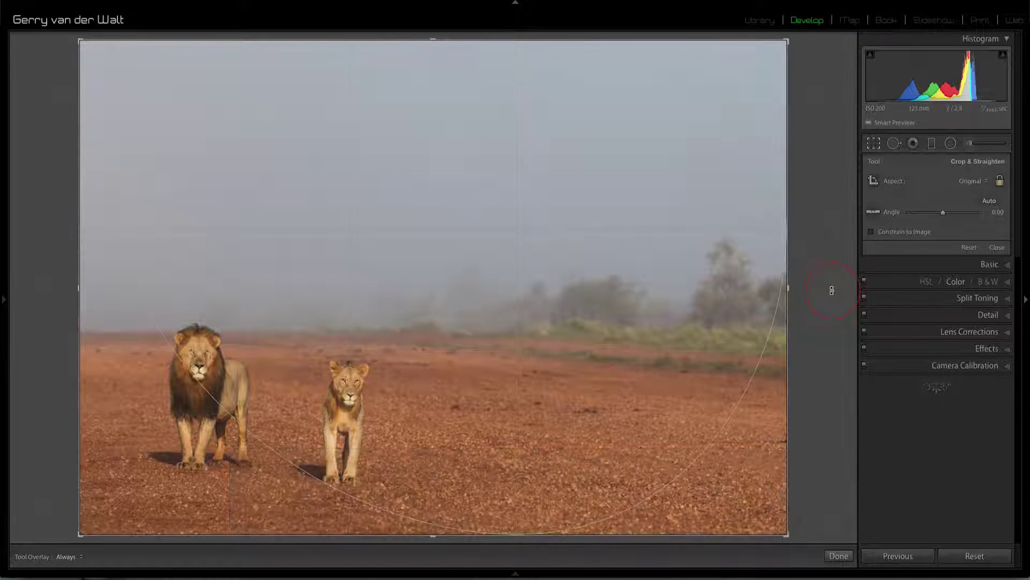
key(o)
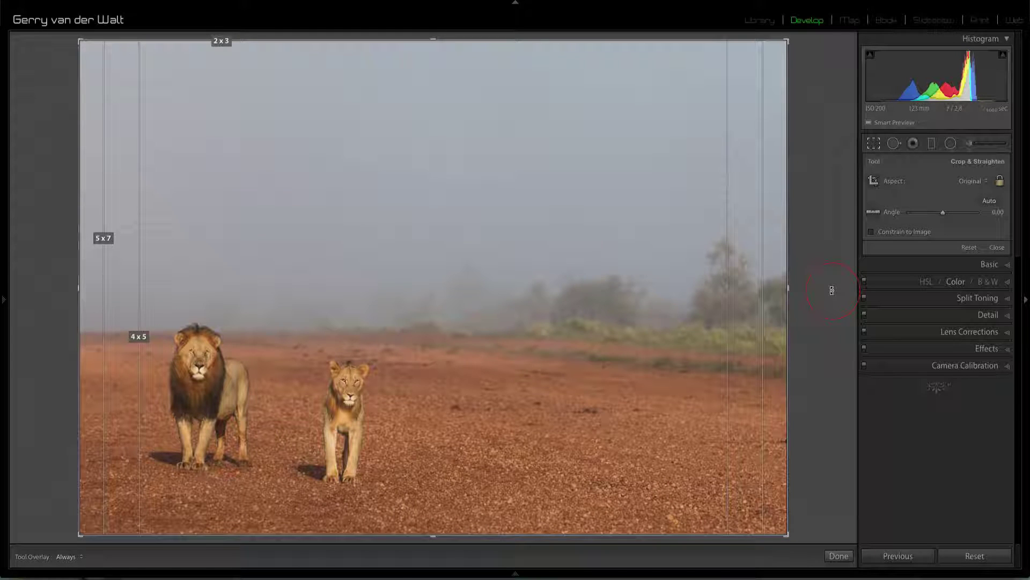
key(o)
key(o)
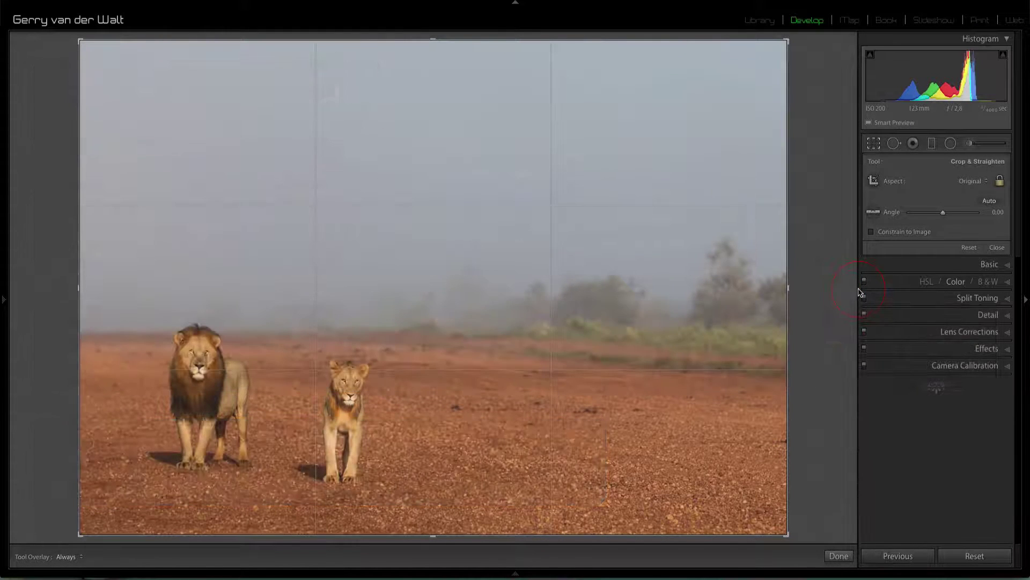
click(999, 180)
mouse_move(460, 41)
mouse_down()
mouse_move(430, 40)
mouse_move(432, 95)
mouse_move(433, 28)
mouse_up()
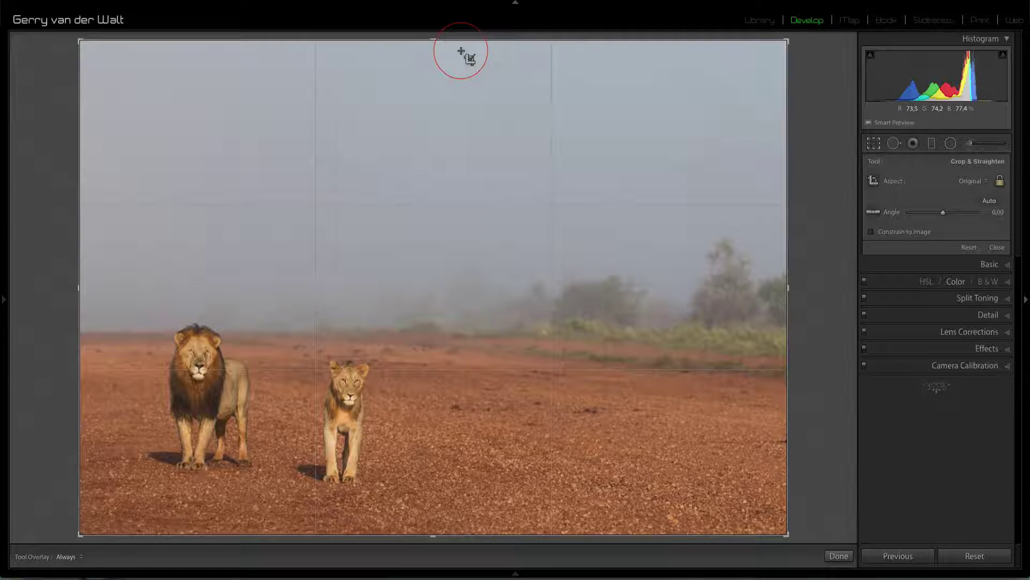
key(alt)
mouse_move(439, 40)
mouse_down()
mouse_move(435, 147)
mouse_move(430, 27)
mouse_up()
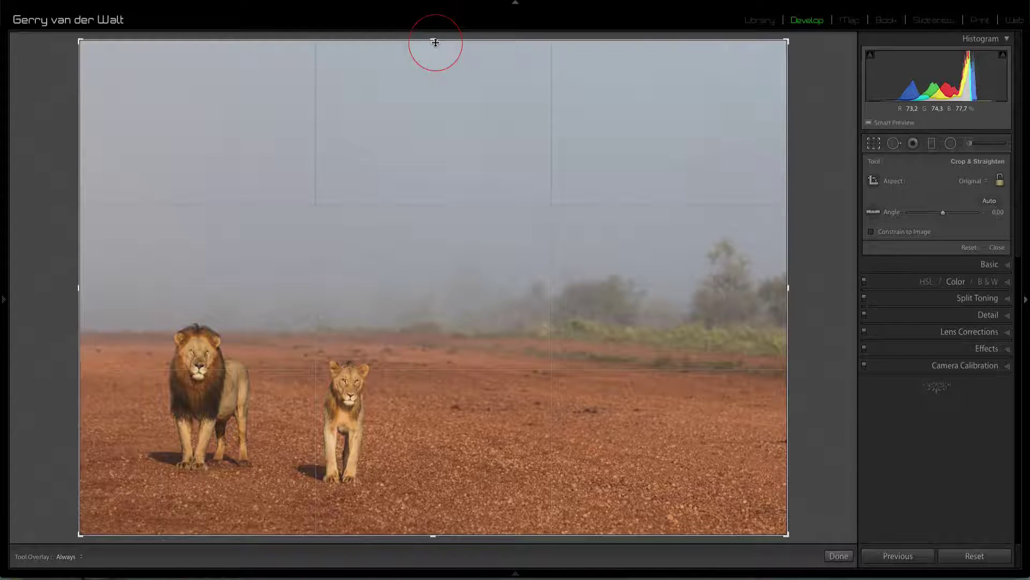
mouse_move(435, 43)
mouse_down()
mouse_move(434, 163)
mouse_move(435, 27)
mouse_move(428, 163)
mouse_move(432, 38)
mouse_up()
mouse_move(91, 288)
mouse_down()
mouse_move(212, 288)
mouse_move(79, 293)
mouse_up()
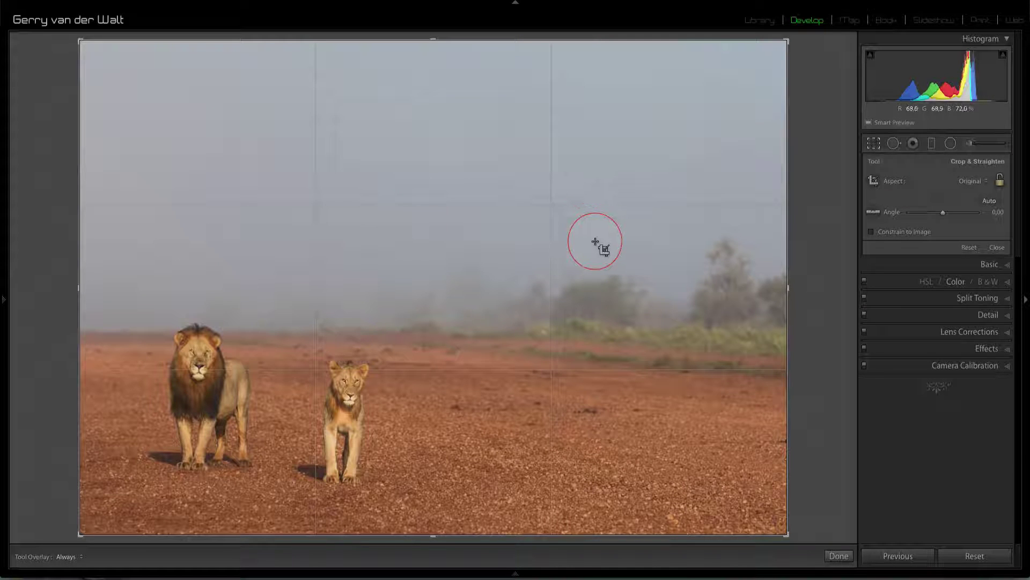
Step: Straighten the lion photo with a level line along the horizon, setting the angle to -0.65
key(ctrl)
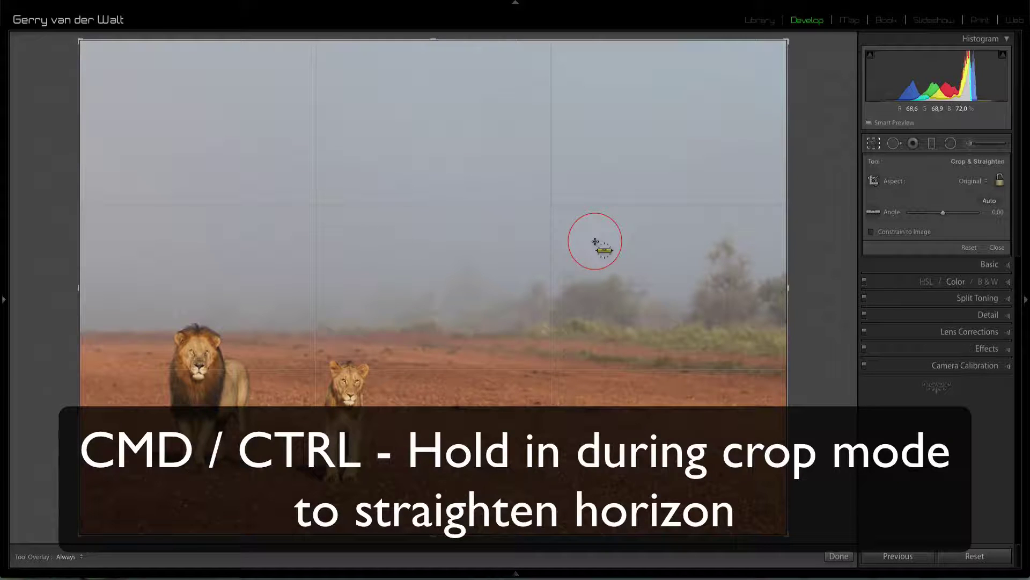
click(101, 330)
drag(100, 331, 809, 339)
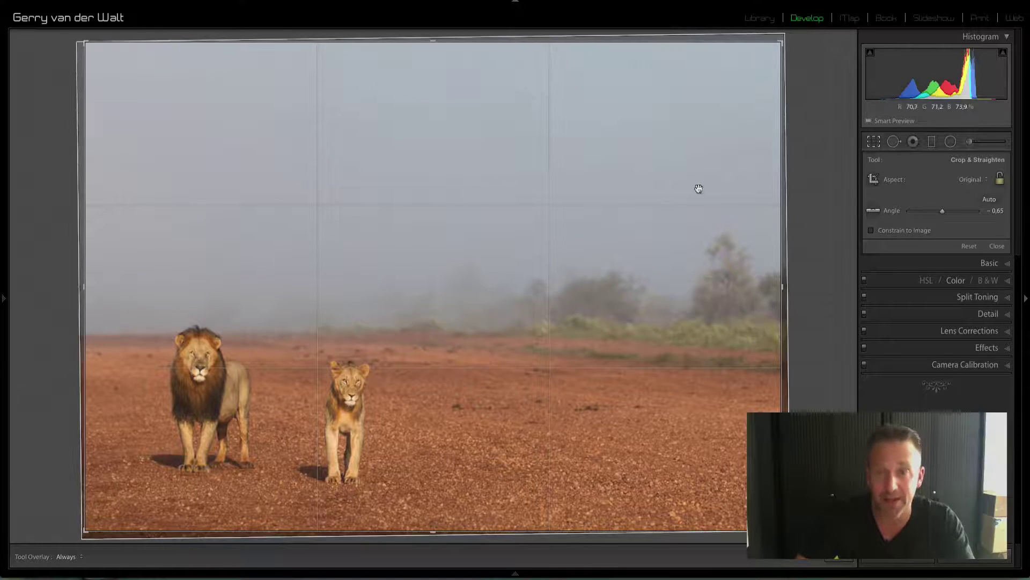
Step: Crop the straightened photo to a tall portrait frame around both lions, compare with Before, and commit it
drag(778, 42, 759, 112)
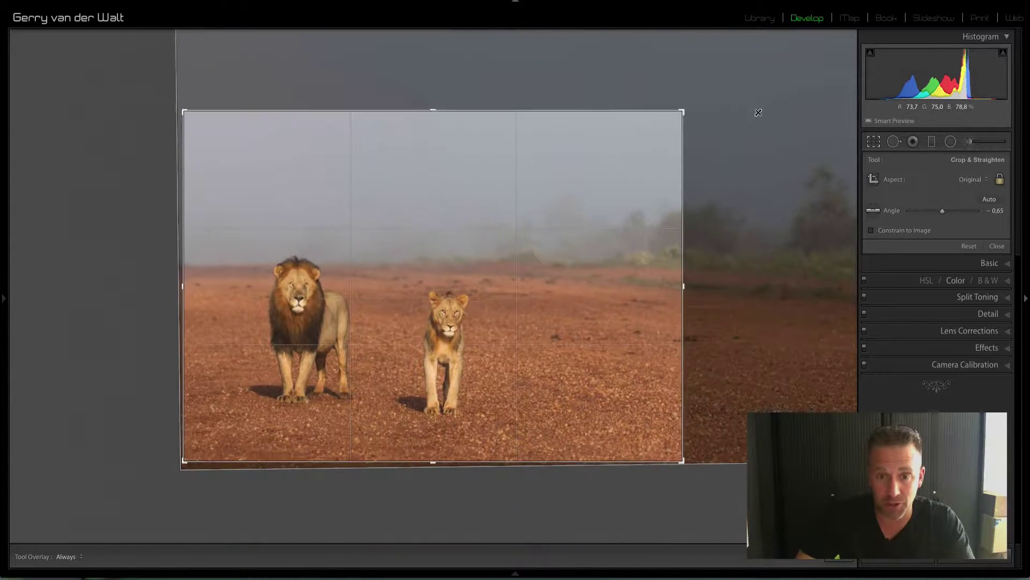
drag(573, 260, 536, 285)
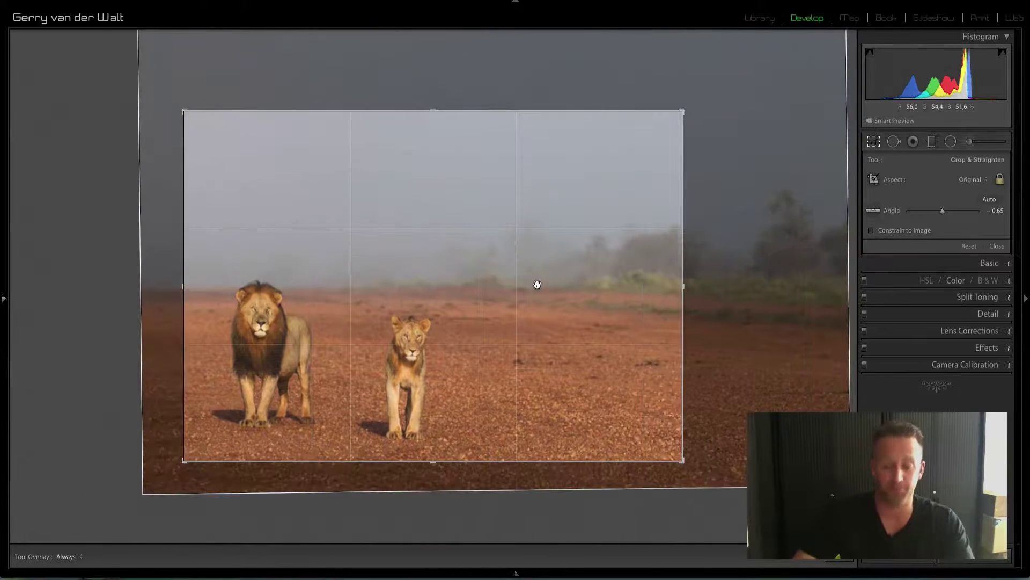
key(backslash)
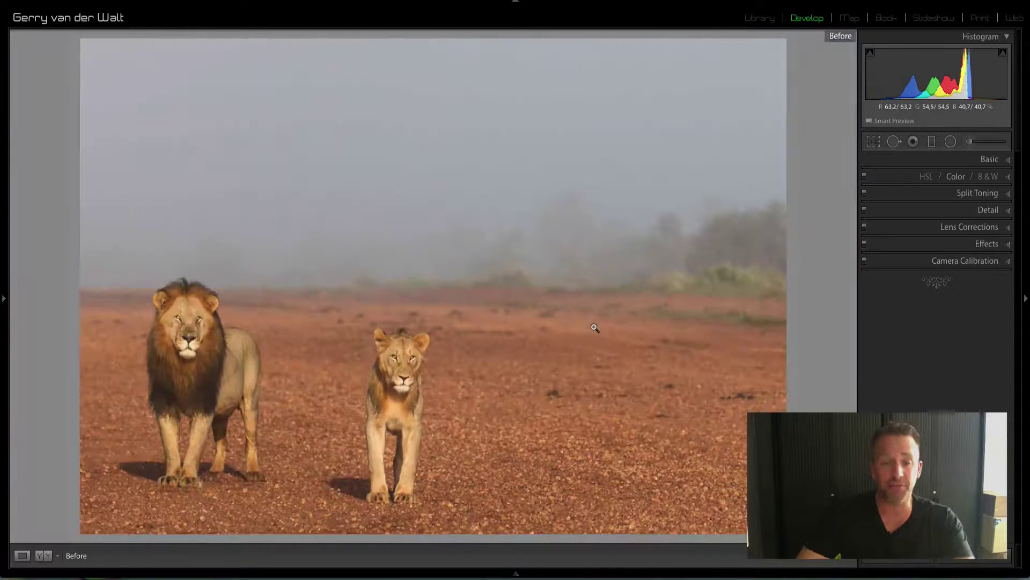
key(r)
drag(422, 162, 515, 166)
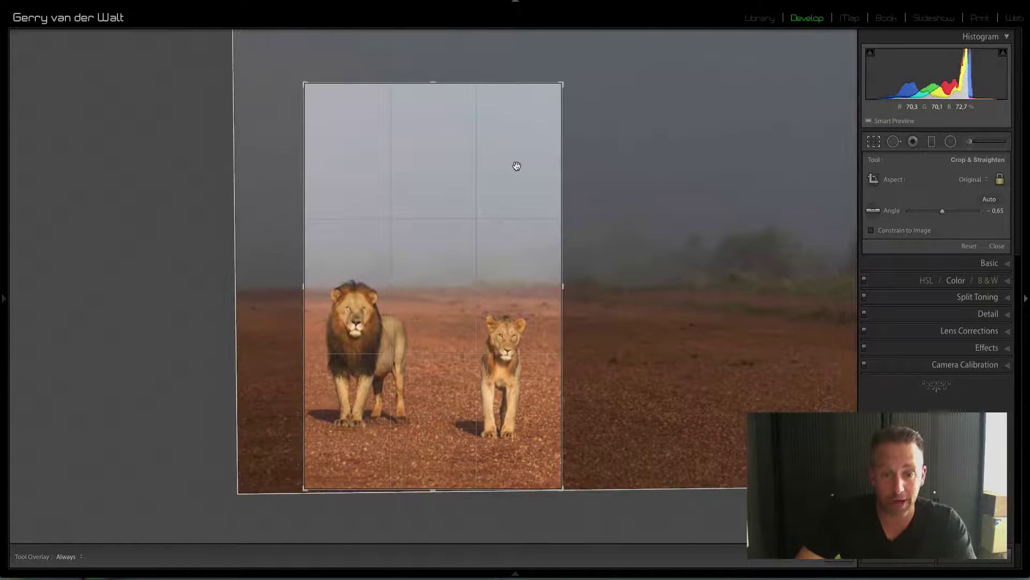
key(Return)
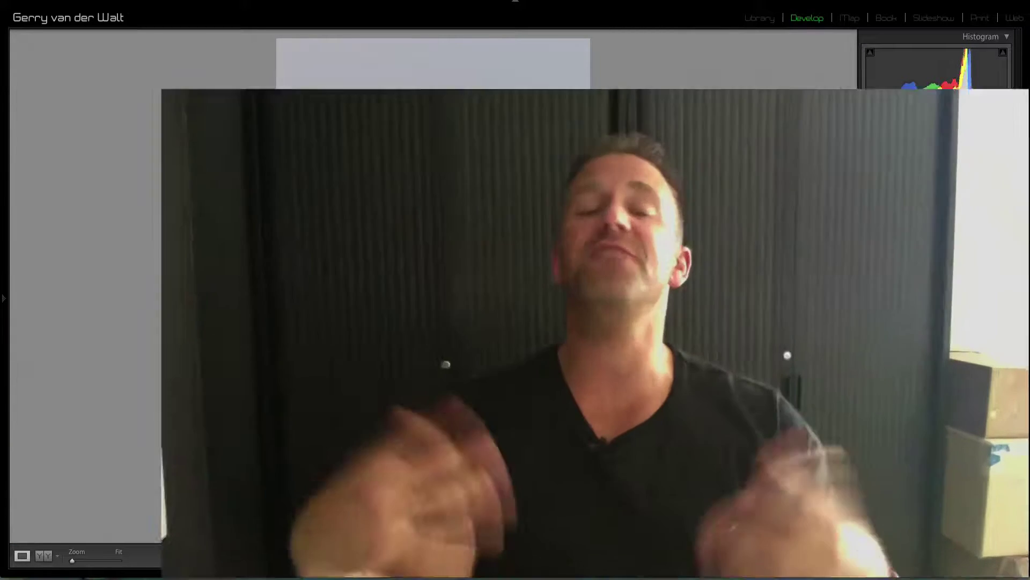